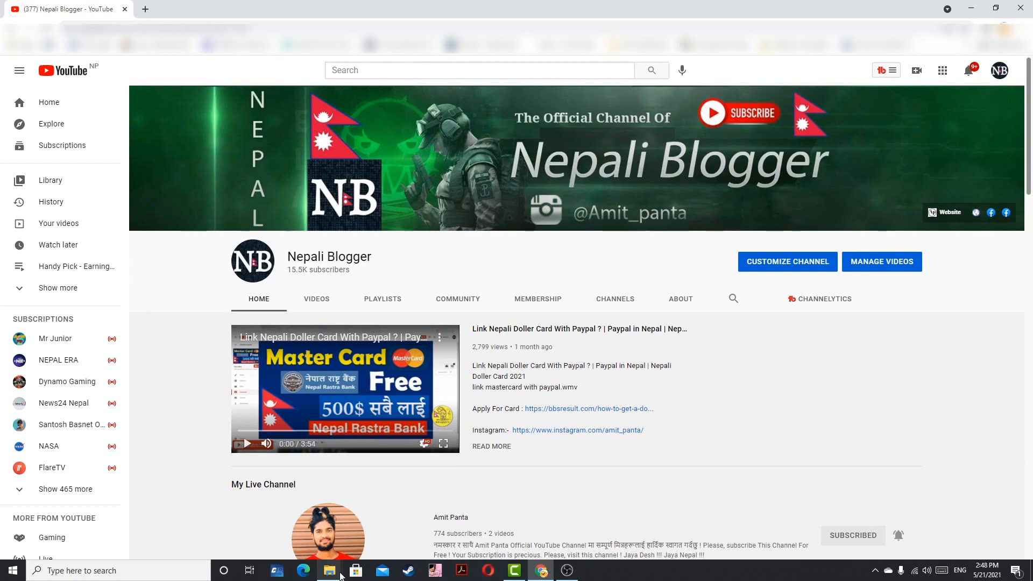
Look over the green-screen tiger video and the empty-highway image in the "day 2 - greenscreen" file folder
{"action": "mouse_move", "coordinate": [341, 572]}
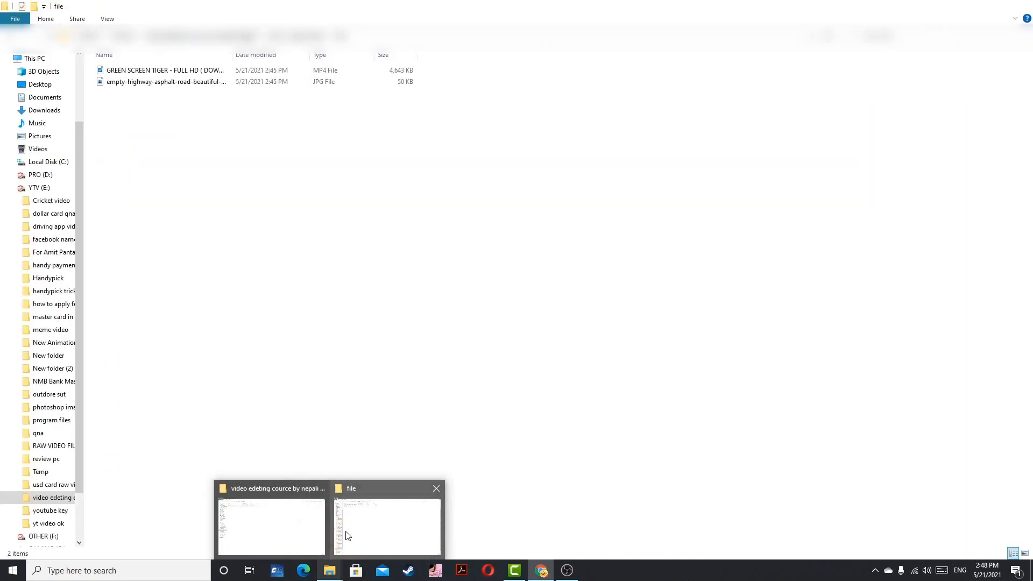
{"action": "left_click", "coordinate": [345, 536]}
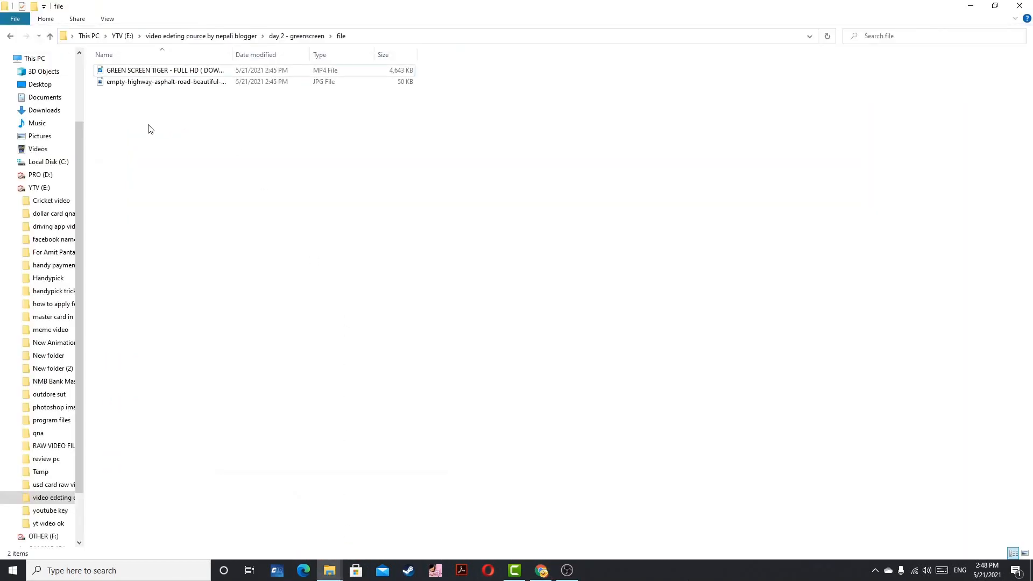
{"action": "left_click_drag", "start_coordinate": [150, 129], "coordinate": [163, 70]}
{"action": "left_click", "coordinate": [164, 153]}
Switch to Camtasia and browse for media to import in E: > video edeting cource by nepali blogger > day 2 - greenscreen > file
{"action": "left_click", "coordinate": [518, 571]}
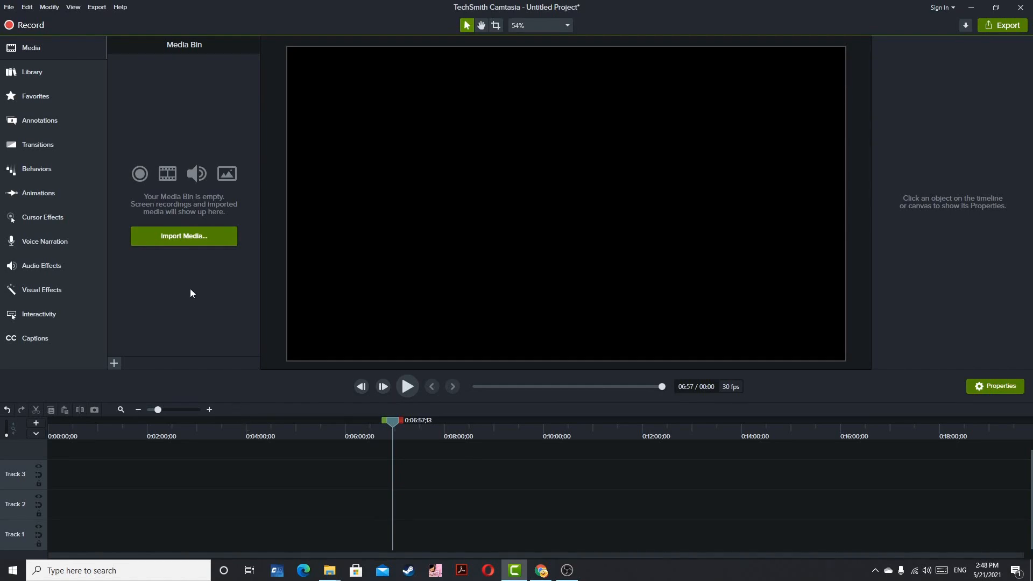
{"action": "left_click", "coordinate": [192, 234]}
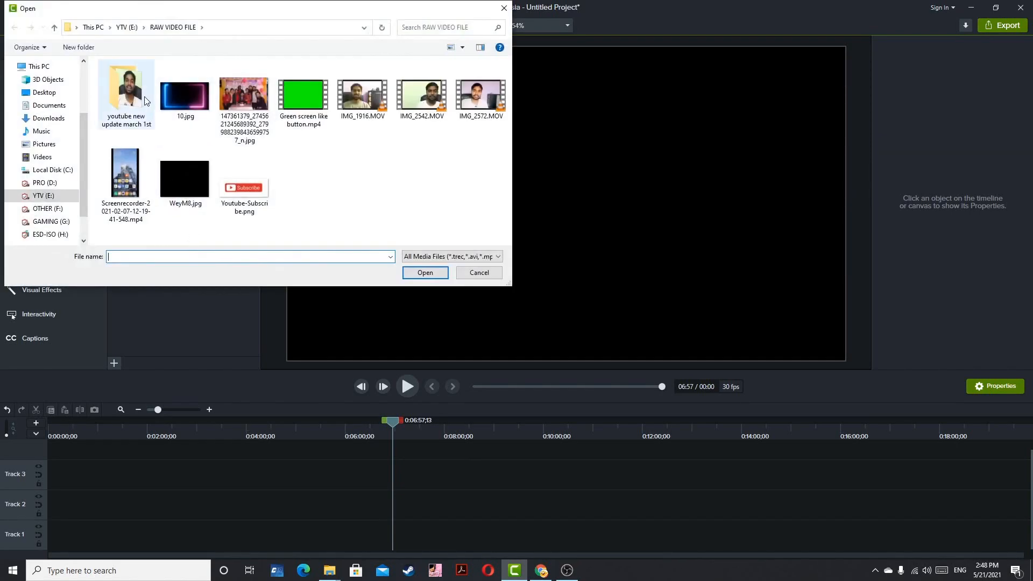
{"action": "left_click", "coordinate": [128, 27]}
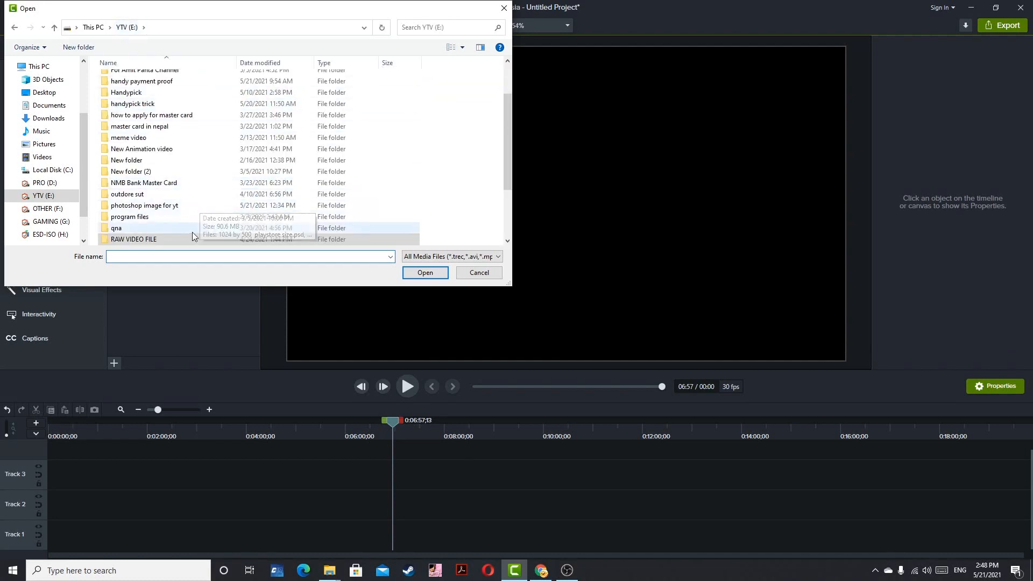
{"action": "scroll", "coordinate": [196, 120], "scroll_direction": "down", "scroll_amount": 3}
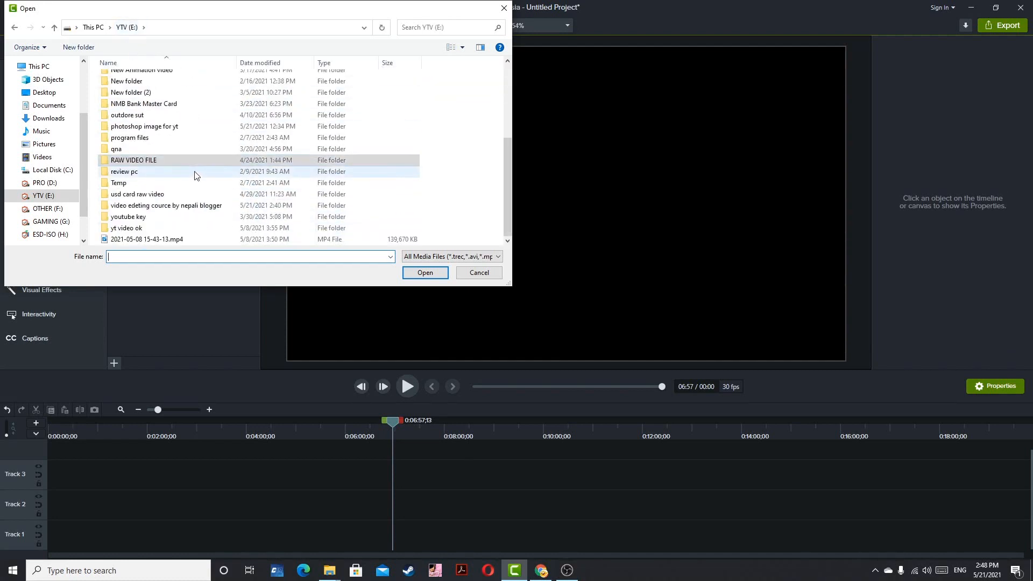
{"action": "double_click", "coordinate": [205, 206]}
{"action": "double_click", "coordinate": [151, 90]}
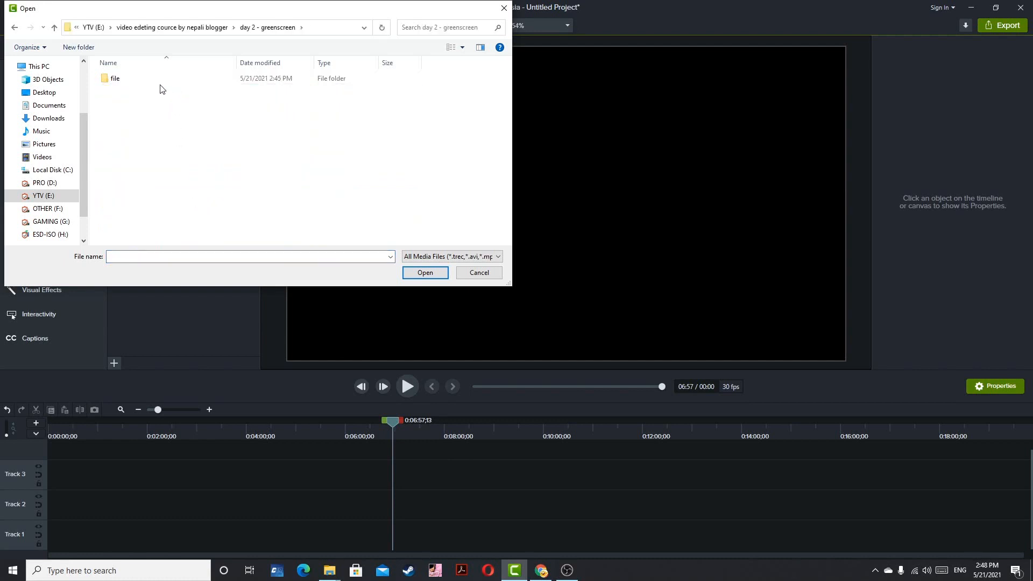
{"action": "double_click", "coordinate": [156, 78]}
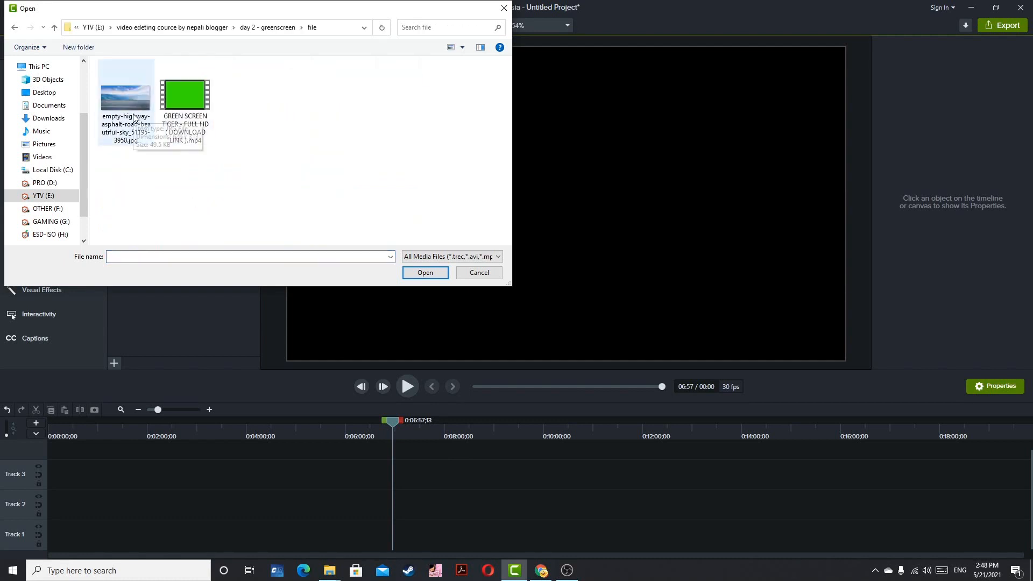
Import both the empty-highway JPG image and the GREEN SCREEN TIGER MP4 video into the media bin
{"action": "left_click_drag", "start_coordinate": [285, 156], "coordinate": [112, 76]}
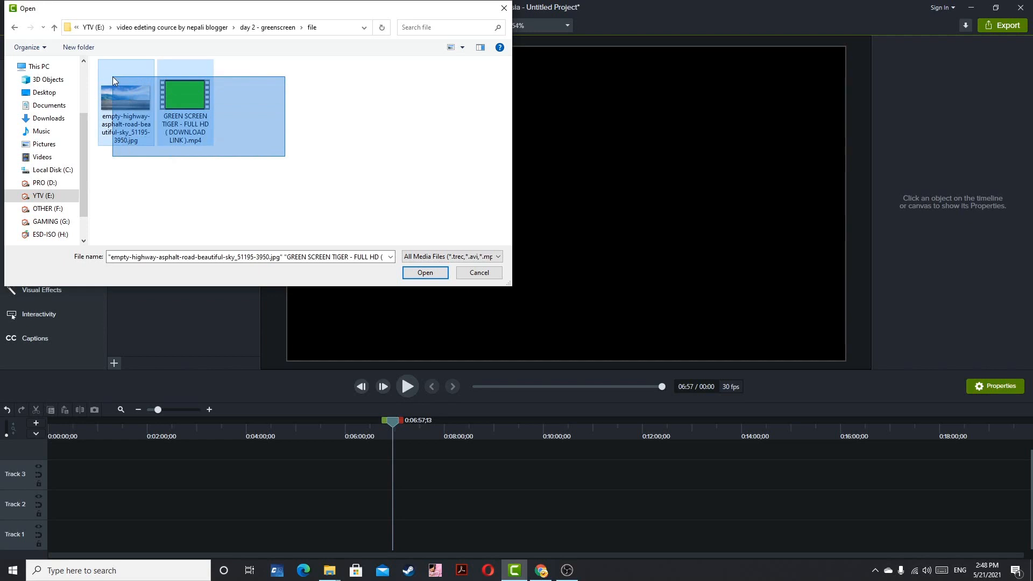
{"action": "left_click", "coordinate": [121, 121]}
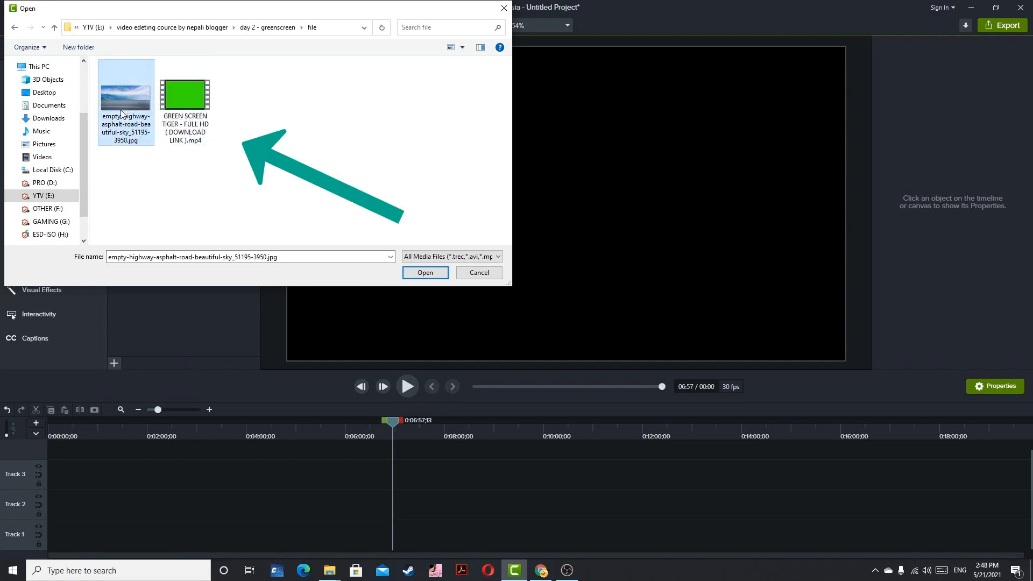
{"action": "left_click", "coordinate": [181, 112], "text": "ctrl"}
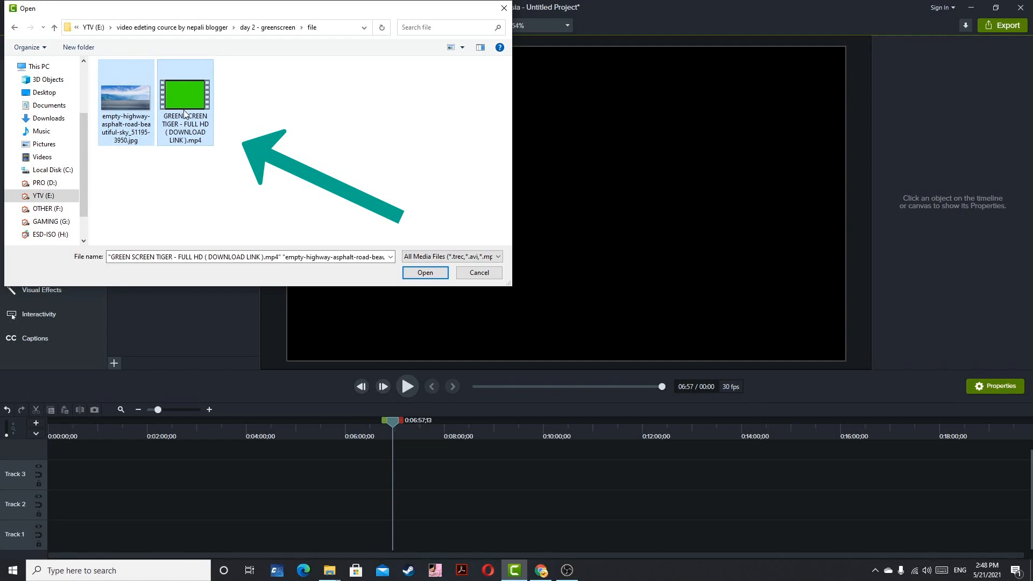
{"action": "left_click", "coordinate": [428, 274]}
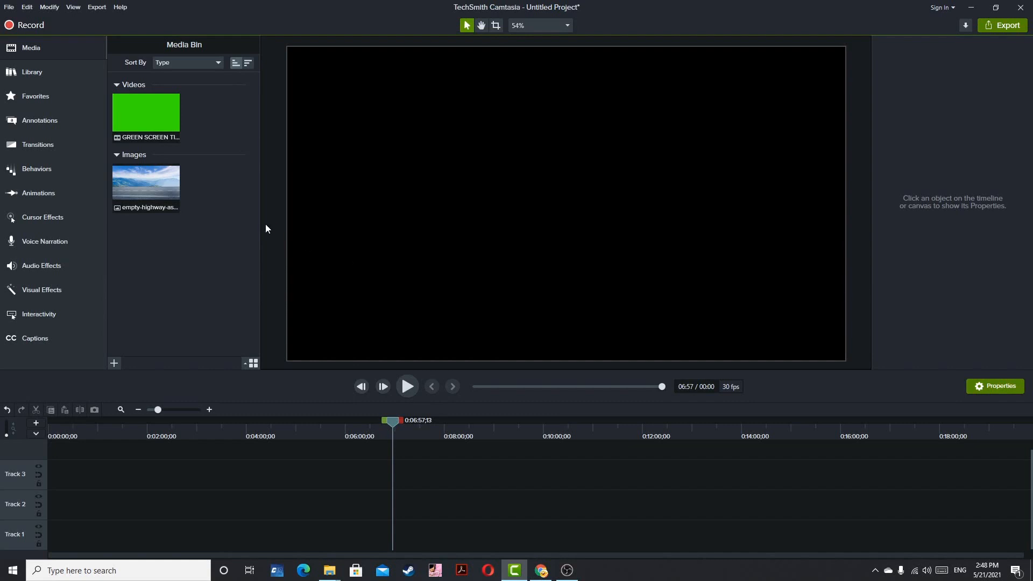
Try the highway image on Track 1, enlarging it to about 366% to cover the canvas, and remove it from the timeline
{"action": "left_click", "coordinate": [143, 179]}
{"action": "left_click_drag", "start_coordinate": [143, 179], "coordinate": [61, 529]}
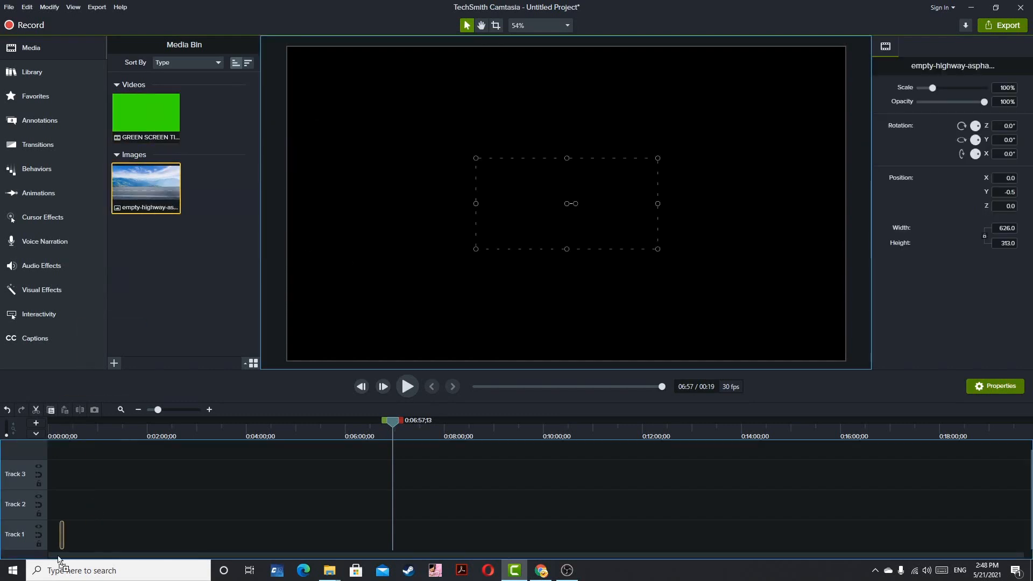
{"action": "left_click", "coordinate": [51, 430]}
{"action": "left_click_drag", "start_coordinate": [475, 203], "coordinate": [281, 212]}
{"action": "left_click_drag", "start_coordinate": [658, 108], "coordinate": [899, 8]}
{"action": "left_click_drag", "start_coordinate": [742, 106], "coordinate": [721, 151]}
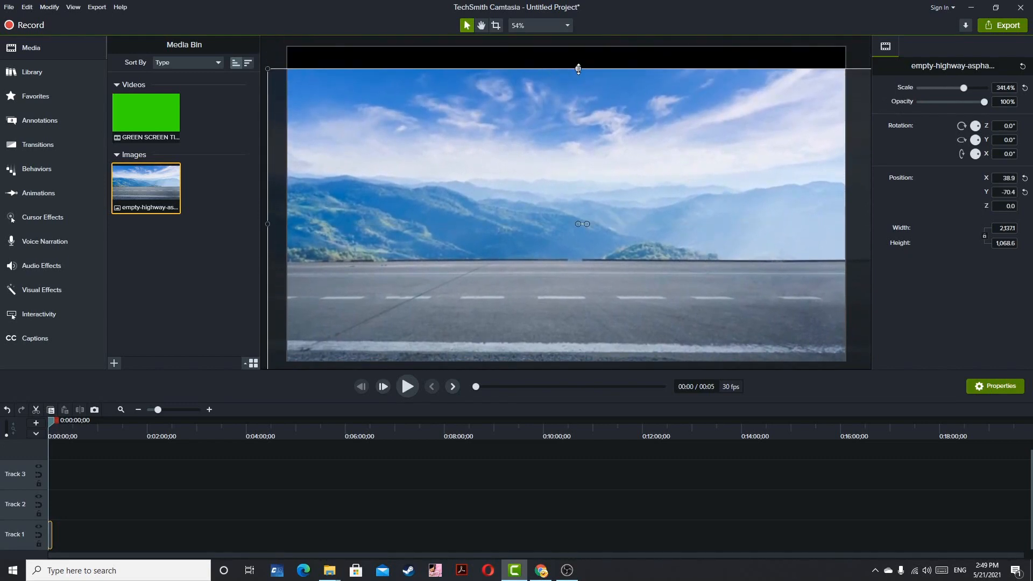
{"action": "left_click_drag", "start_coordinate": [578, 68], "coordinate": [578, 46]}
{"action": "left_click_drag", "start_coordinate": [611, 161], "coordinate": [617, 143]}
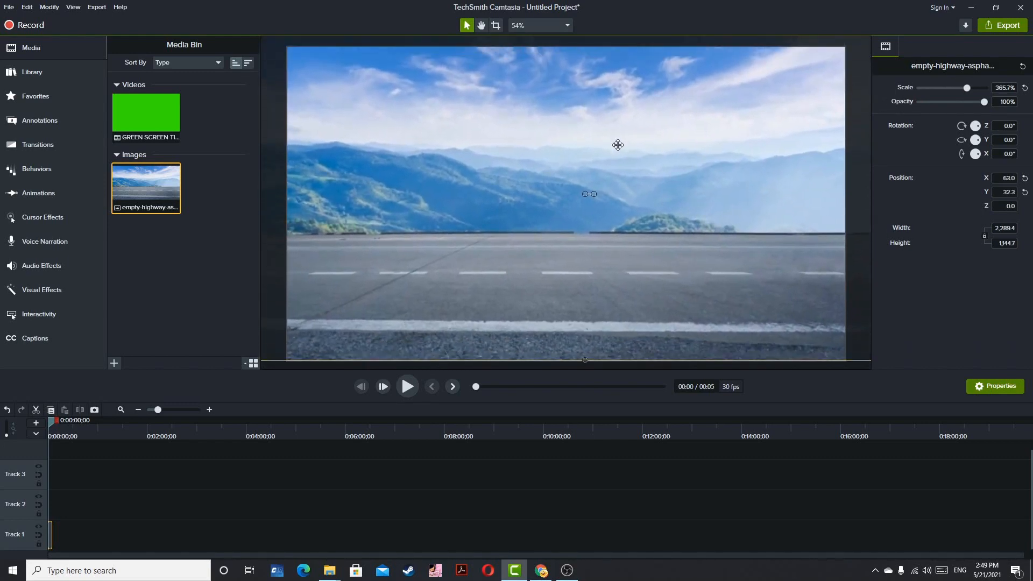
{"action": "key", "text": "Delete"}
Preview the green-screen tiger video on Track 1 and remove it from the timeline
{"action": "left_click_drag", "start_coordinate": [151, 111], "coordinate": [40, 552]}
{"action": "key", "text": "space"}
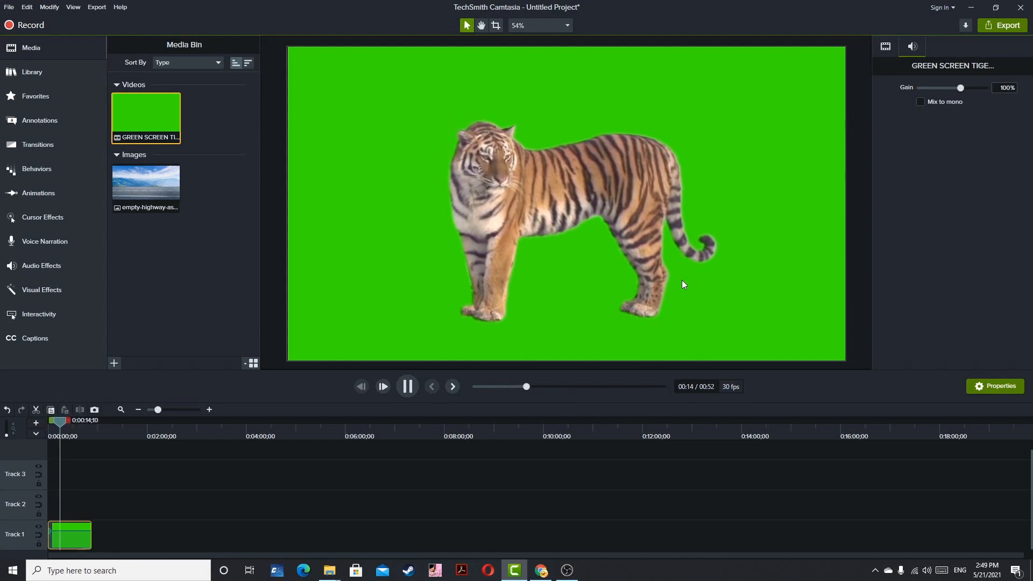
{"action": "key", "text": "space"}
{"action": "key", "text": "space"}
{"action": "key", "text": "space"}
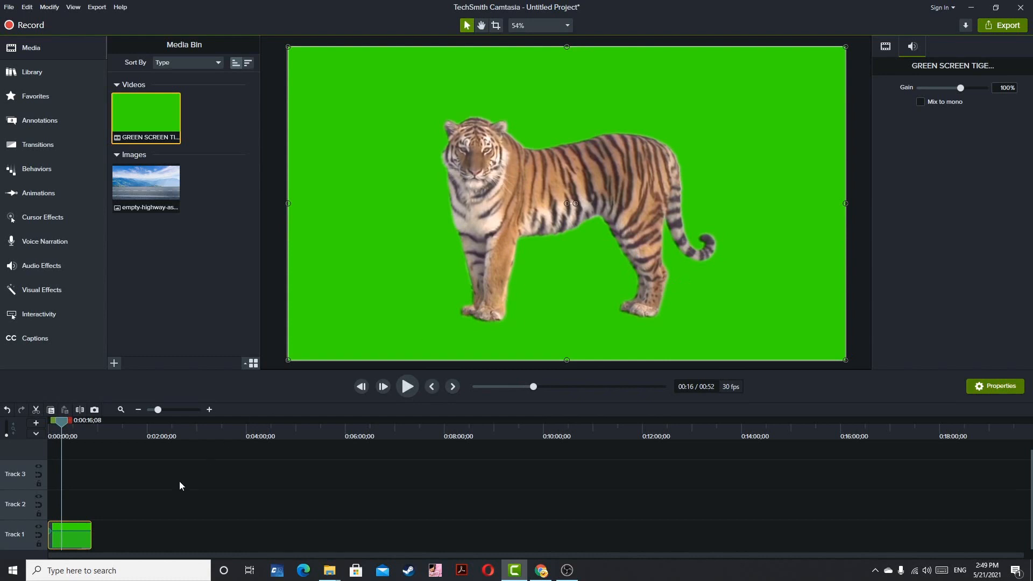
{"action": "key", "text": "Delete"}
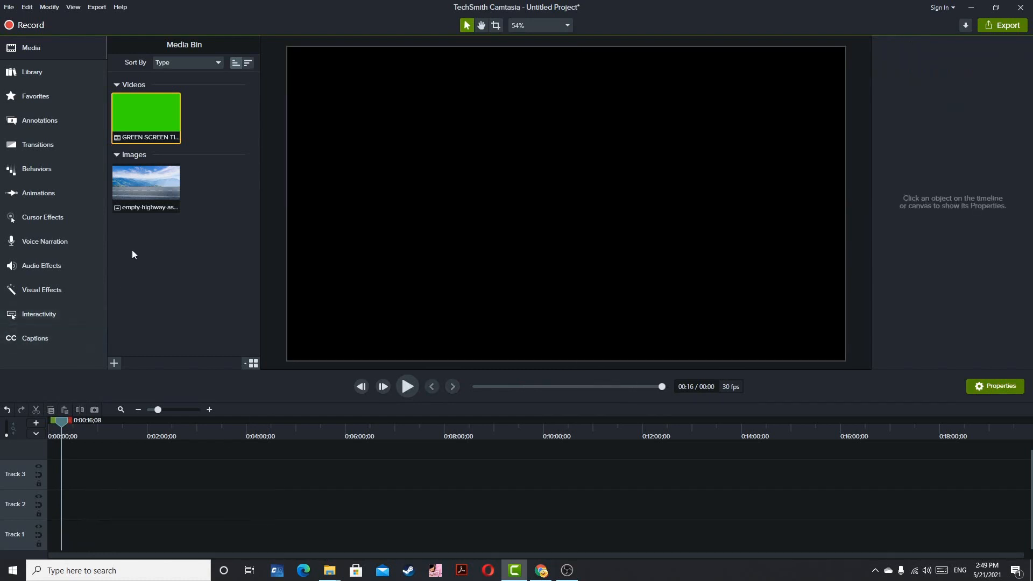
Place the highway image at the start of Track 1 and extend its duration to about 16 minutes 18 seconds
{"action": "left_click", "coordinate": [230, 235]}
{"action": "left_click_drag", "start_coordinate": [148, 197], "coordinate": [54, 535]}
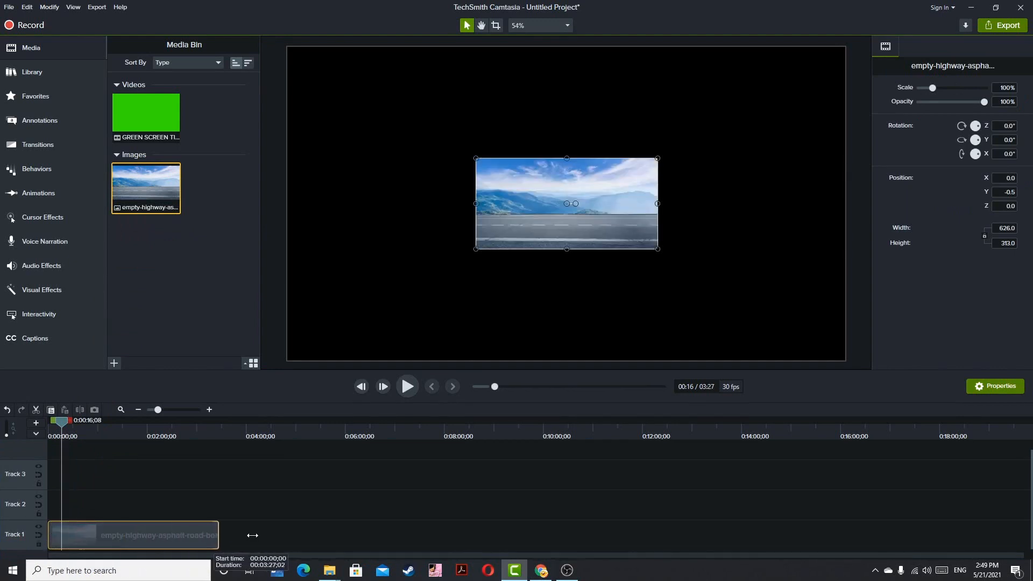
{"action": "left_click_drag", "start_coordinate": [252, 536], "coordinate": [856, 542]}
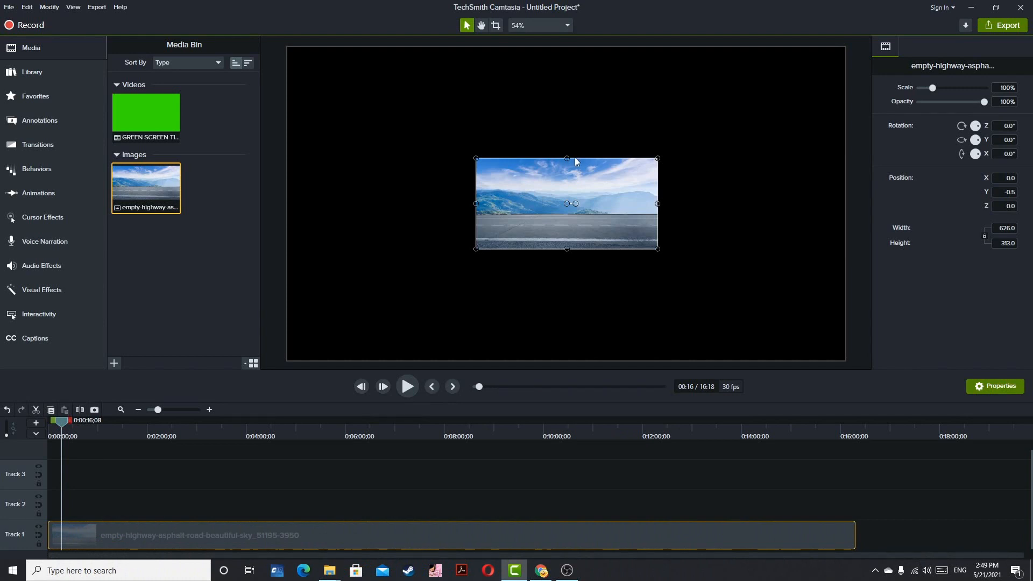
Enlarge the highway image to about 358% and reposition it so it covers the whole canvas
{"action": "left_click_drag", "start_coordinate": [570, 156], "coordinate": [584, 82]}
{"action": "left_click", "coordinate": [557, 177]}
{"action": "left_click_drag", "start_coordinate": [566, 160], "coordinate": [585, 48]}
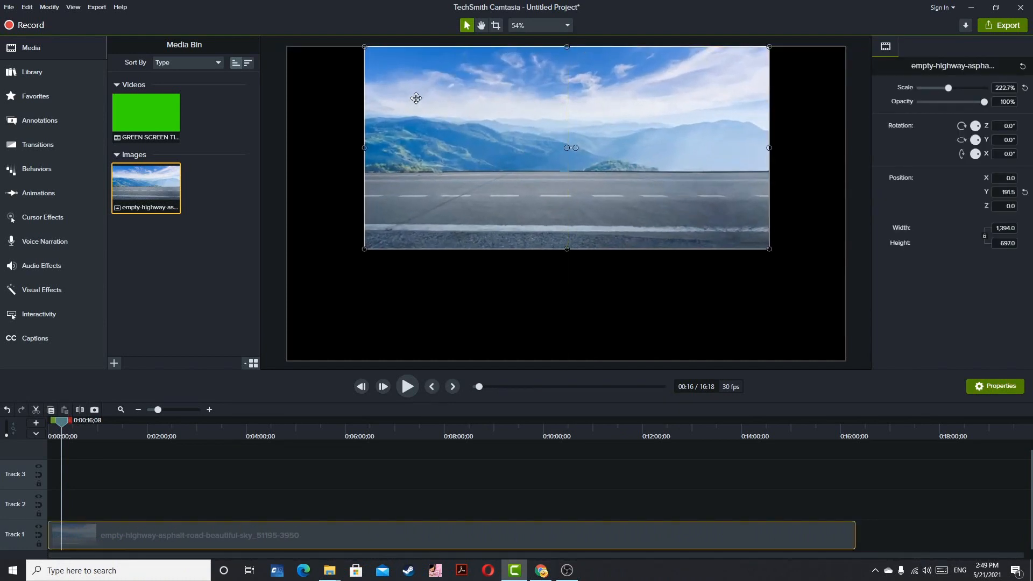
{"action": "left_click_drag", "start_coordinate": [365, 146], "coordinate": [279, 153]}
{"action": "left_click_drag", "start_coordinate": [770, 147], "coordinate": [859, 148]}
{"action": "left_click_drag", "start_coordinate": [564, 294], "coordinate": [391, 344]}
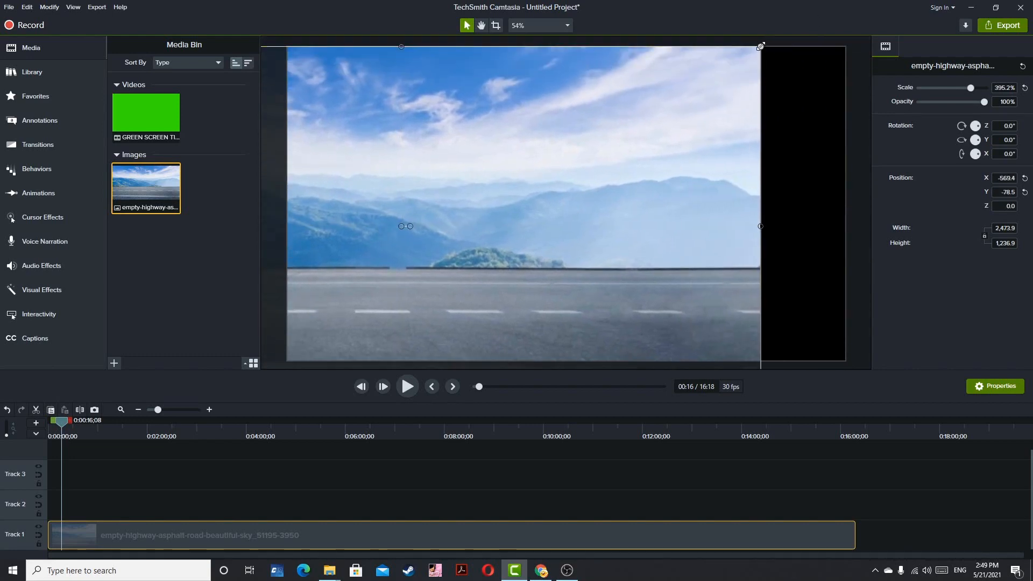
{"action": "left_click_drag", "start_coordinate": [760, 46], "coordinate": [692, 93]}
{"action": "left_click_drag", "start_coordinate": [532, 203], "coordinate": [706, 156]}
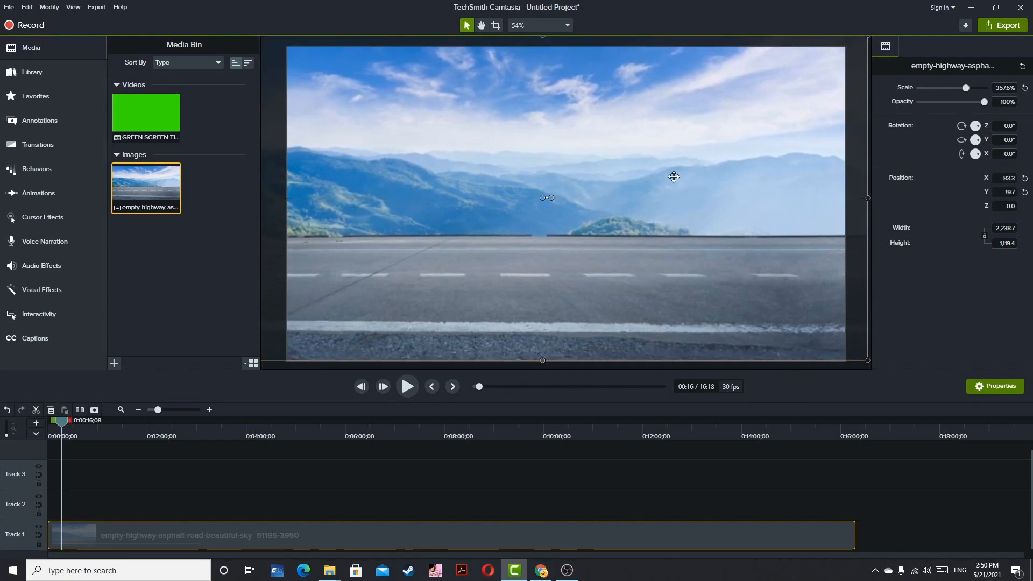
{"action": "left_click", "coordinate": [210, 310]}
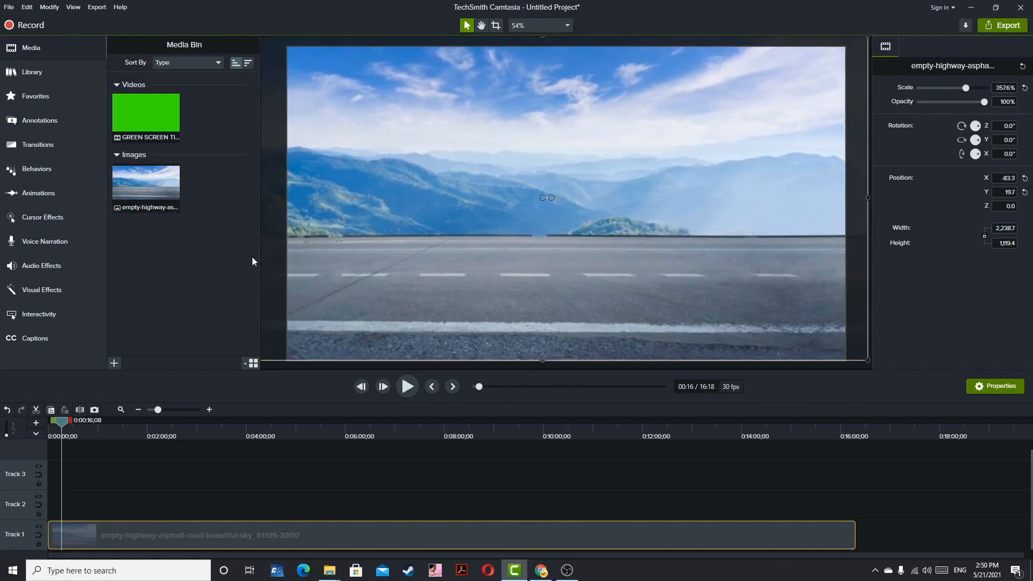
Add the green-screen tiger video at the start of Track 2, above the highway image, and play it to about one second
{"action": "left_click", "coordinate": [154, 111]}
{"action": "left_click_drag", "start_coordinate": [62, 424], "coordinate": [31, 431]}
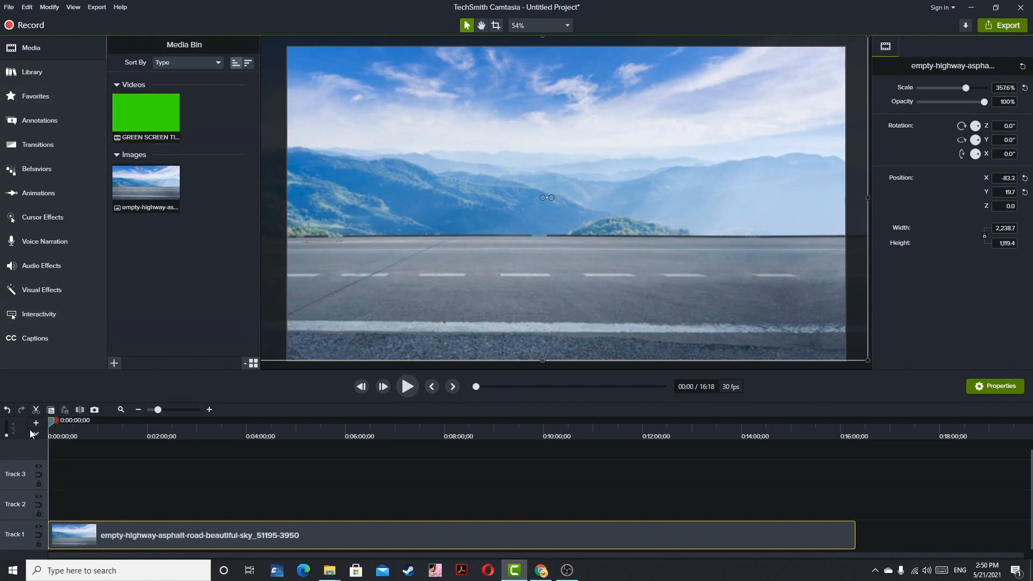
{"action": "left_click_drag", "start_coordinate": [158, 107], "coordinate": [17, 514]}
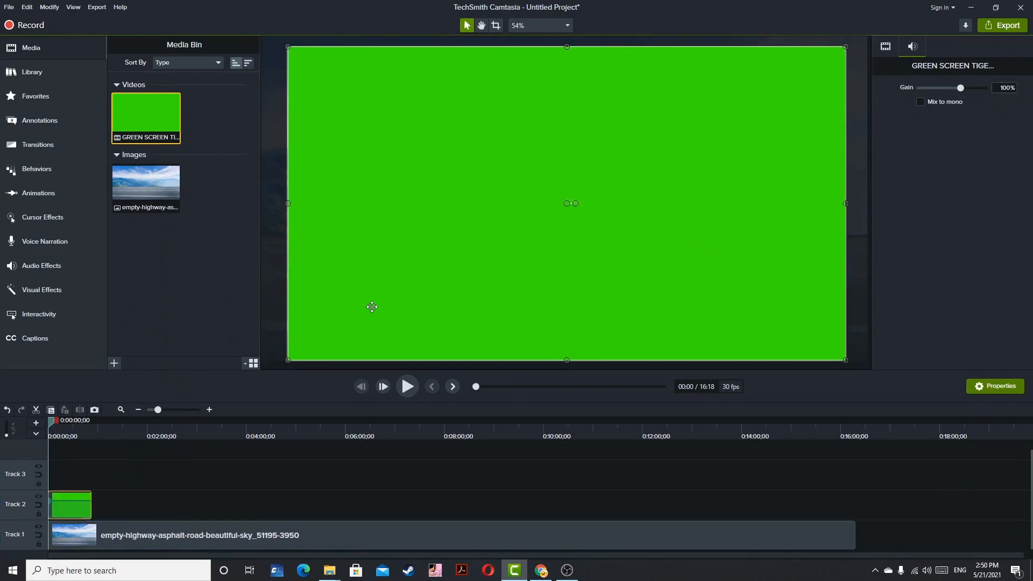
{"action": "key", "text": "space"}
{"action": "key", "text": "space"}
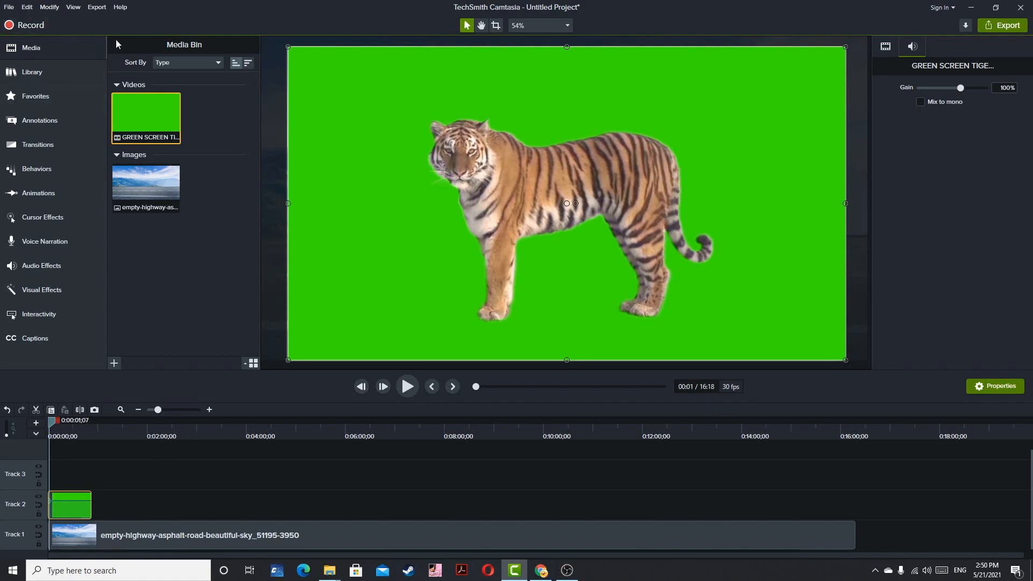
Collapse the tool sidebar to icons only and expand it again to show the tool names
{"action": "left_click_drag", "start_coordinate": [105, 43], "coordinate": [32, 46]}
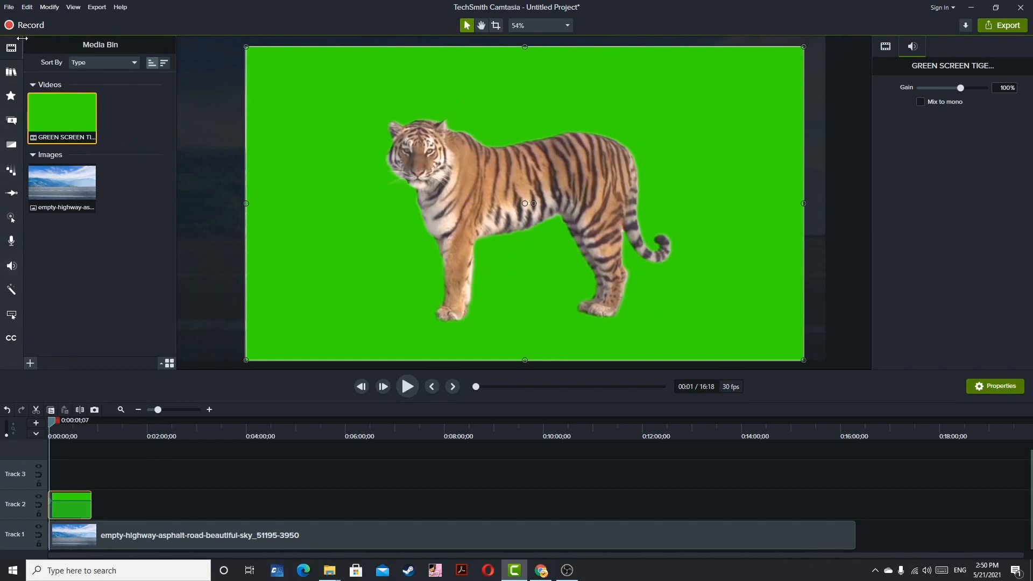
{"action": "left_click_drag", "start_coordinate": [47, 44], "coordinate": [154, 56]}
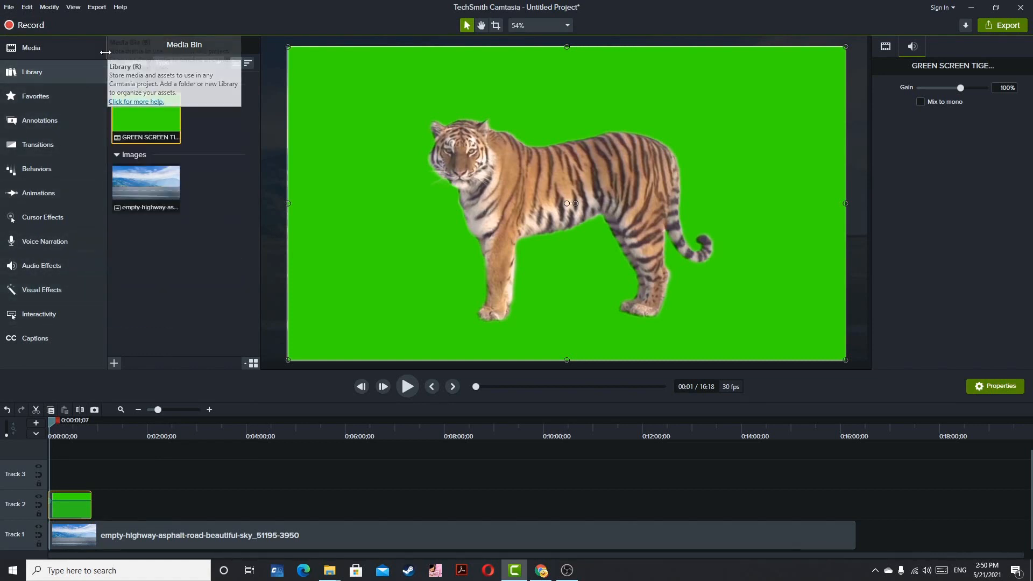
{"action": "left_click_drag", "start_coordinate": [106, 47], "coordinate": [33, 44]}
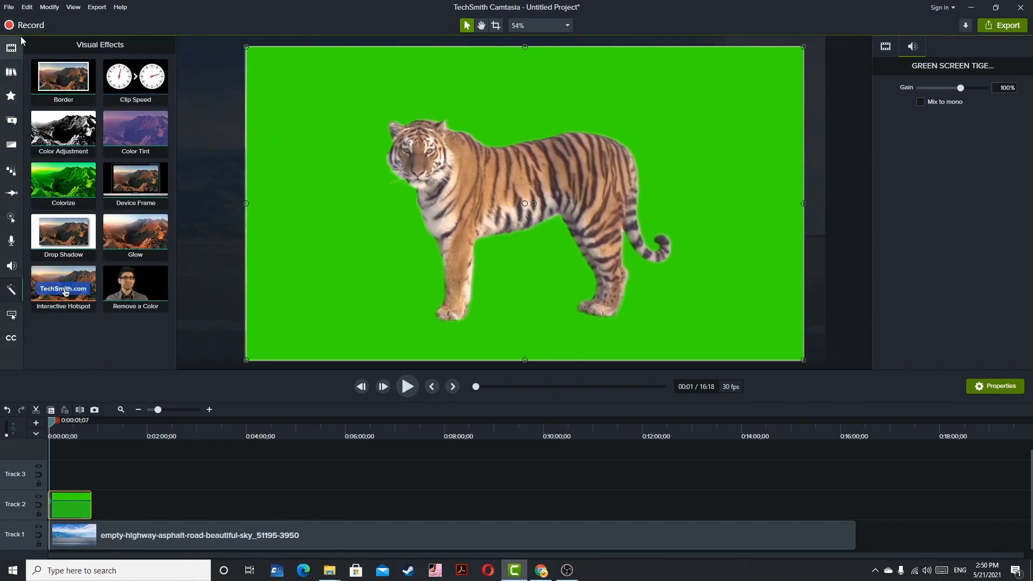
{"action": "left_click_drag", "start_coordinate": [22, 37], "coordinate": [102, 55]}
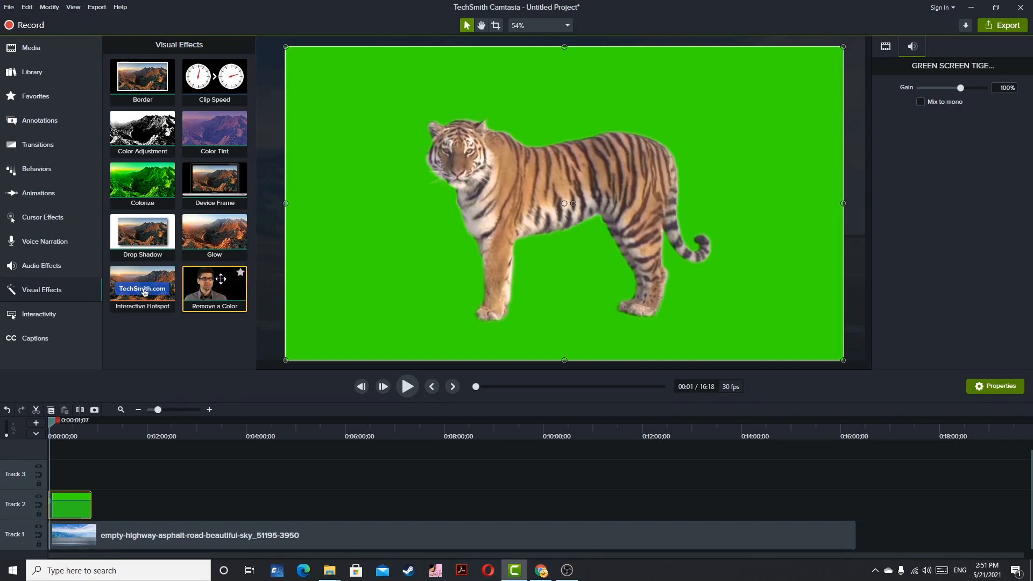
Apply the Remove a Color effect to the tiger clip on Track 2 and raise its tolerance to 66%
{"action": "left_click_drag", "start_coordinate": [220, 280], "coordinate": [74, 497]}
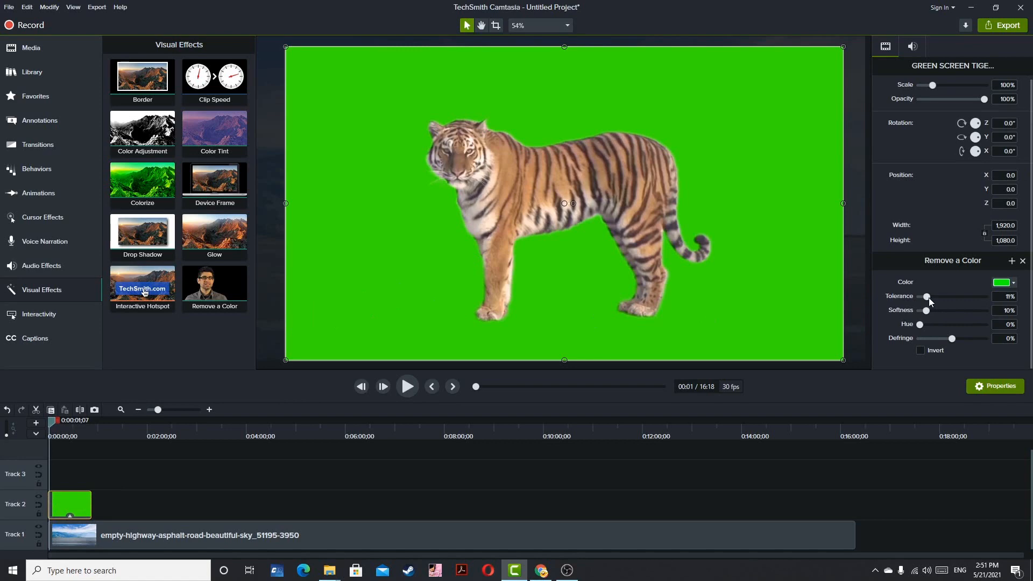
{"action": "mouse_move", "coordinate": [928, 298]}
{"action": "left_mouse_down"}
{"action": "mouse_move", "coordinate": [937, 298]}
{"action": "mouse_move", "coordinate": [928, 298]}
{"action": "left_mouse_up"}
{"action": "left_click_drag", "start_coordinate": [925, 297], "coordinate": [962, 299]}
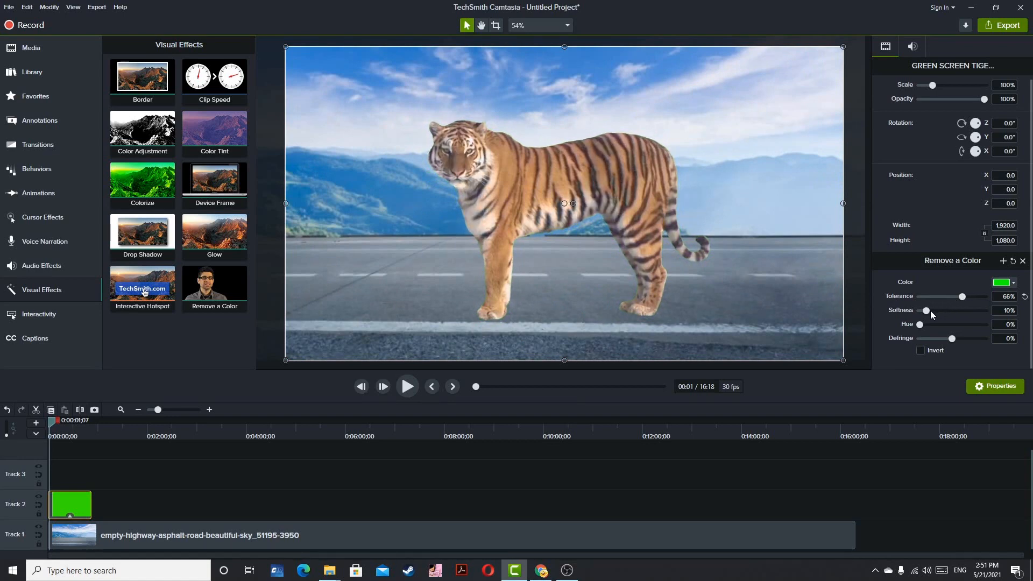
Refine the color removal with softness 9%, hue 7% and defringe -23%, and play back the composite to about 30 seconds
{"action": "mouse_move", "coordinate": [928, 311]}
{"action": "left_mouse_down"}
{"action": "mouse_move", "coordinate": [940, 311]}
{"action": "mouse_move", "coordinate": [931, 311]}
{"action": "left_mouse_up"}
{"action": "mouse_move", "coordinate": [925, 326]}
{"action": "left_mouse_down"}
{"action": "mouse_move", "coordinate": [938, 325]}
{"action": "mouse_move", "coordinate": [927, 326]}
{"action": "left_mouse_up"}
{"action": "mouse_move", "coordinate": [954, 336]}
{"action": "left_mouse_down"}
{"action": "mouse_move", "coordinate": [970, 337]}
{"action": "mouse_move", "coordinate": [947, 337]}
{"action": "left_mouse_up"}
{"action": "key", "text": "space"}
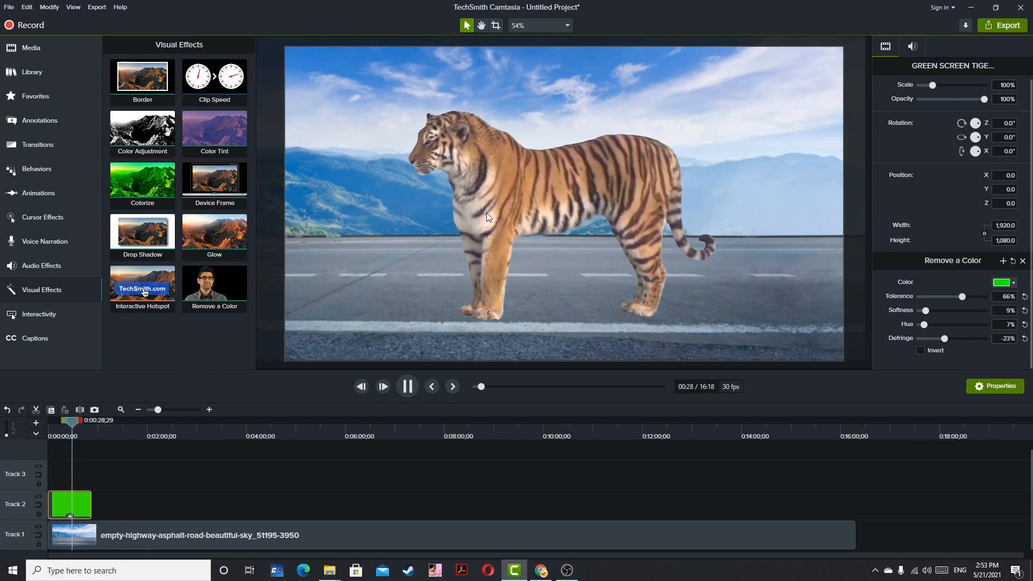
{"action": "left_click", "coordinate": [499, 196]}
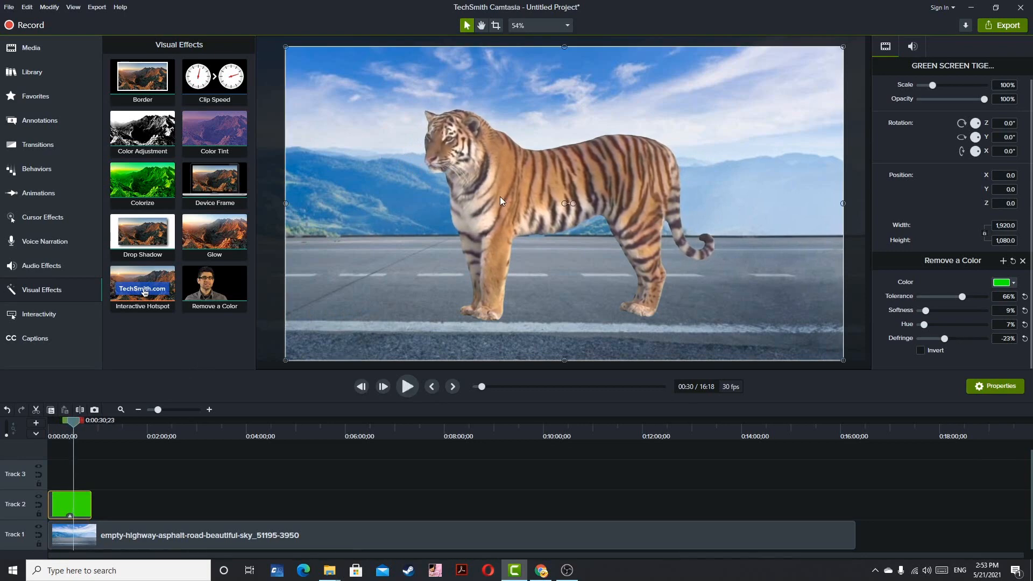
Move the tiger to the canvas's lower-right corner at about X 960, Y -268.5, and play the composite from the start
{"action": "left_click_drag", "start_coordinate": [500, 200], "coordinate": [763, 260]}
{"action": "key", "text": "space"}
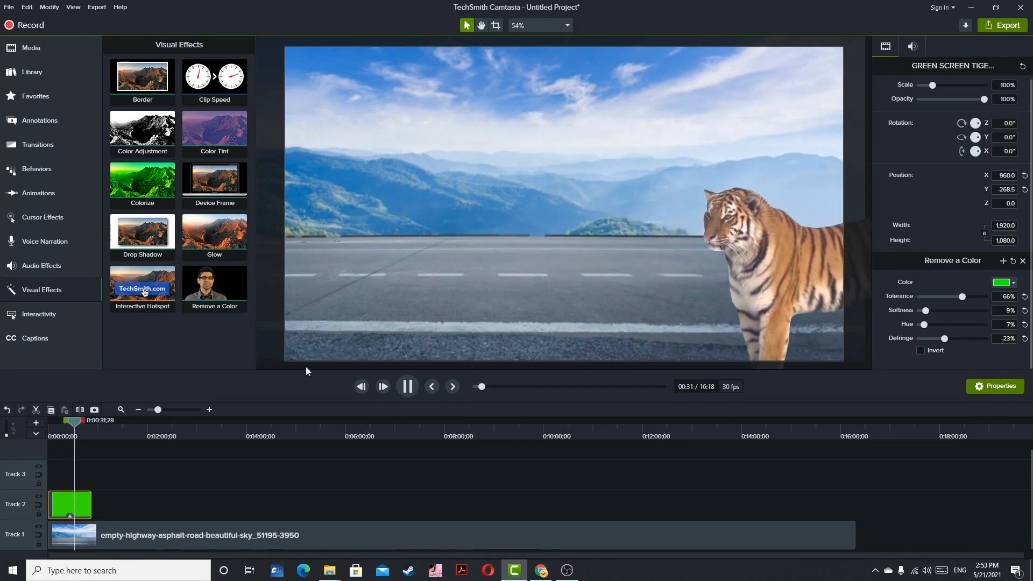
{"action": "left_click_drag", "start_coordinate": [66, 431], "coordinate": [15, 430]}
{"action": "key", "text": "space"}
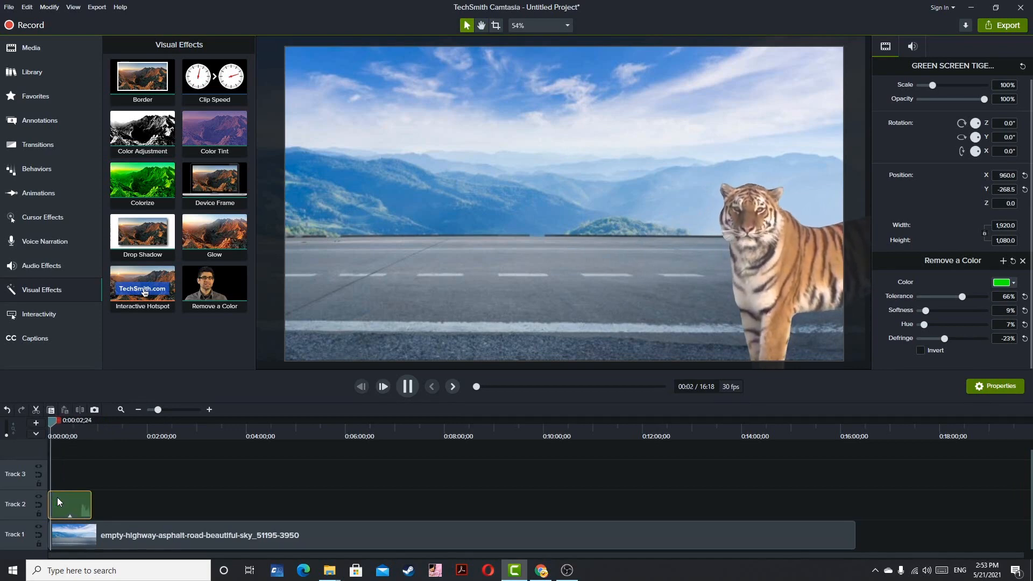
Trim the first few seconds off the tiger clip, keep it starting at 0:00 on Track 2, and play from the start
{"action": "left_click_drag", "start_coordinate": [49, 497], "coordinate": [56, 502]}
{"action": "left_click_drag", "start_coordinate": [54, 427], "coordinate": [31, 427]}
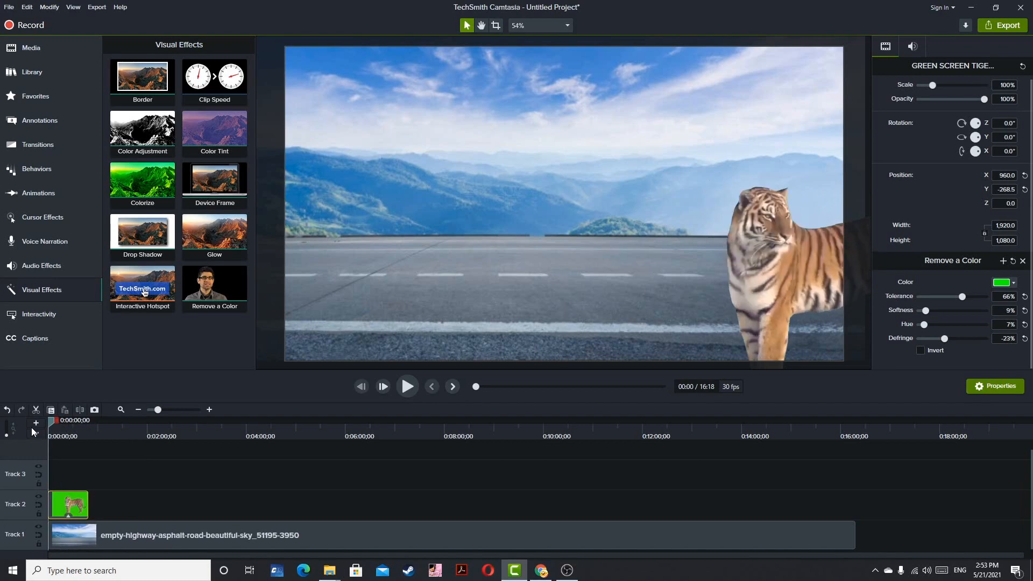
{"action": "key", "text": "space"}
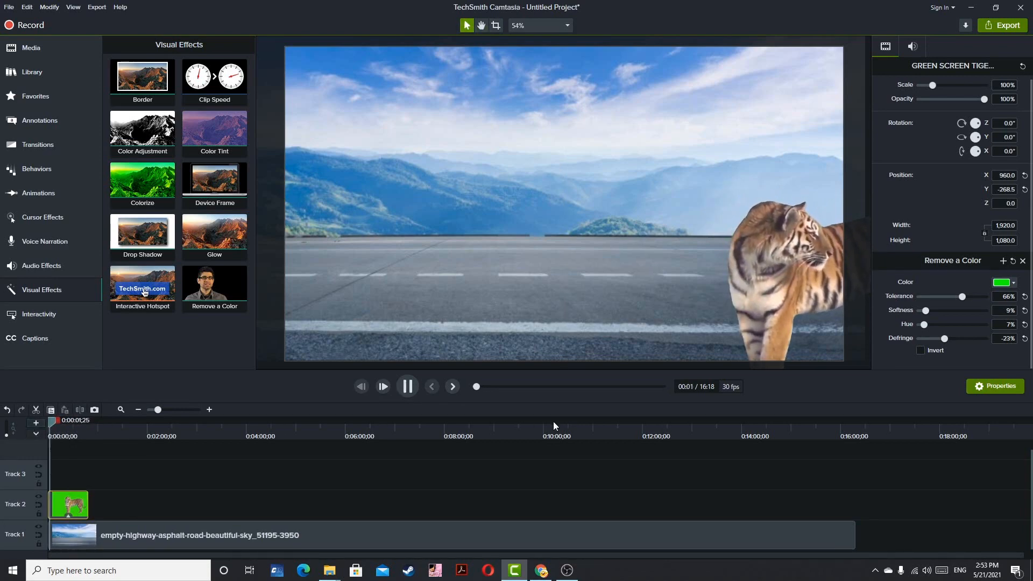
Scale the tiger down to about 51.8% and place it at the right of the road, at about X 695.6, Y -186.1
{"action": "left_click_drag", "start_coordinate": [762, 305], "coordinate": [746, 269]}
{"action": "key", "text": "space"}
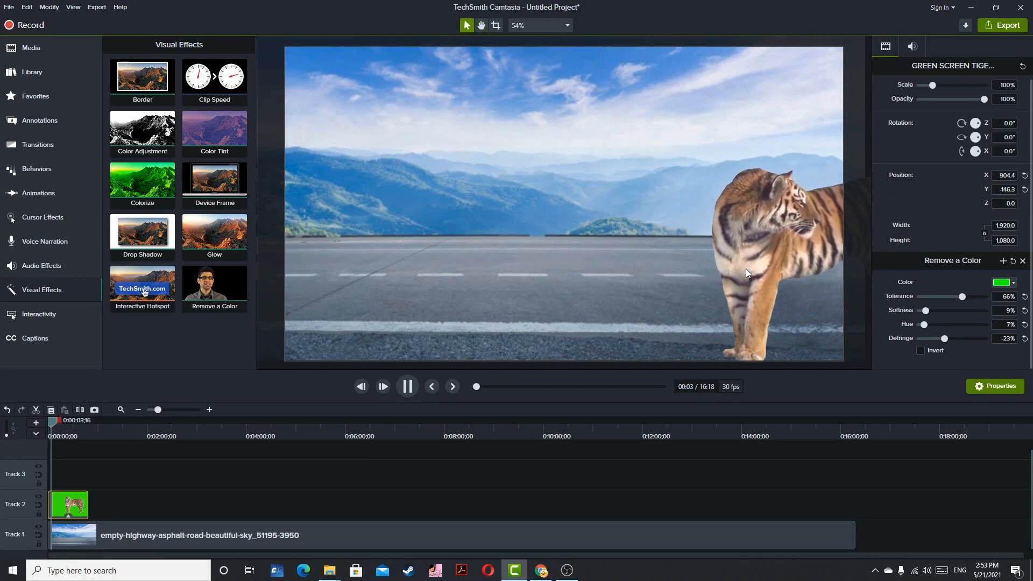
{"action": "left_click_drag", "start_coordinate": [805, 245], "coordinate": [556, 202]}
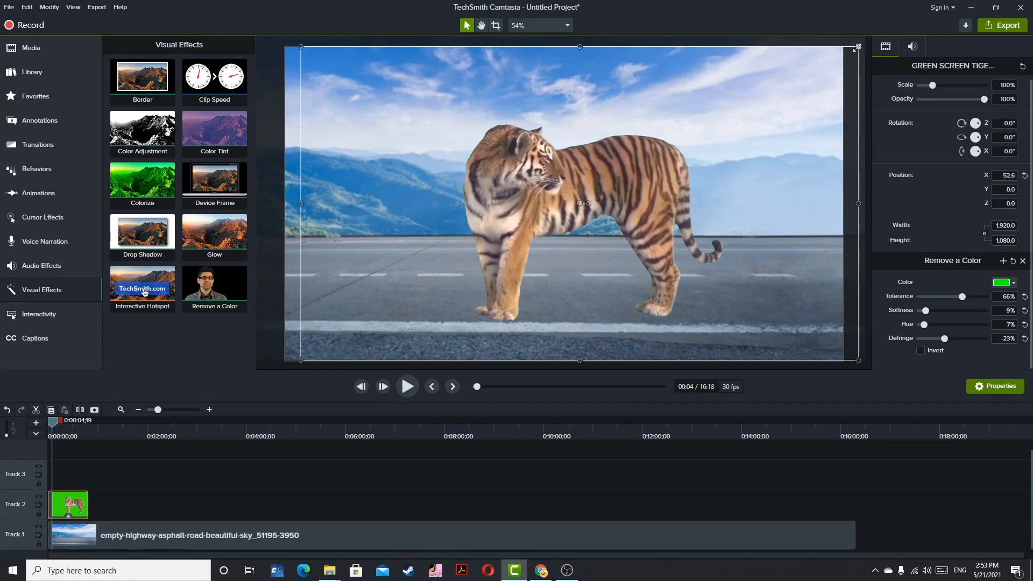
{"action": "left_click_drag", "start_coordinate": [857, 47], "coordinate": [592, 229]}
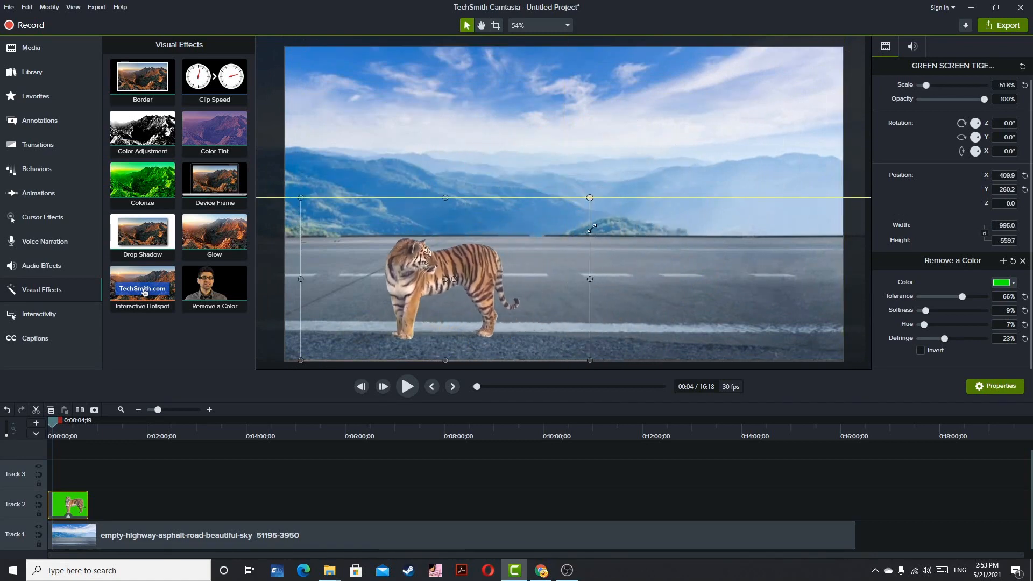
{"action": "left_click_drag", "start_coordinate": [498, 258], "coordinate": [820, 236]}
Play the composite to about 36 seconds, trim the tiger clip's end to a duration of 0:00:36;16, and replay from near the start
{"action": "key", "text": "space"}
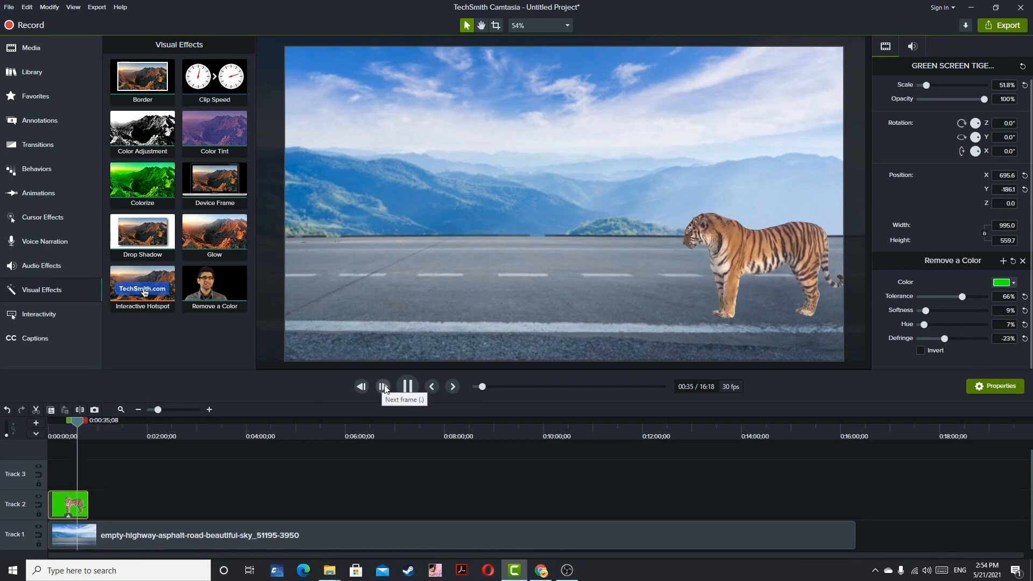
{"action": "key", "text": "space"}
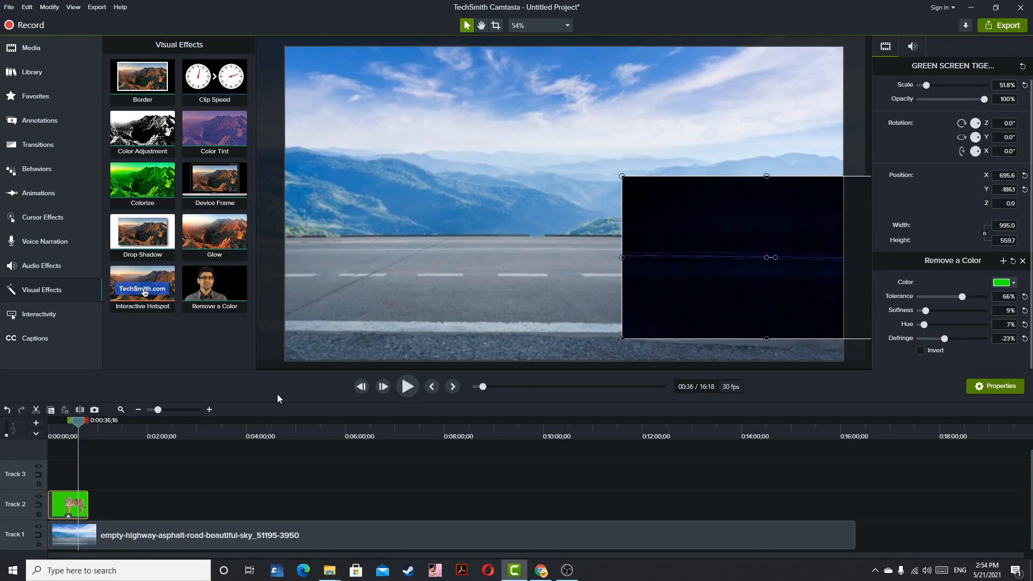
{"action": "left_click_drag", "start_coordinate": [85, 508], "coordinate": [78, 508]}
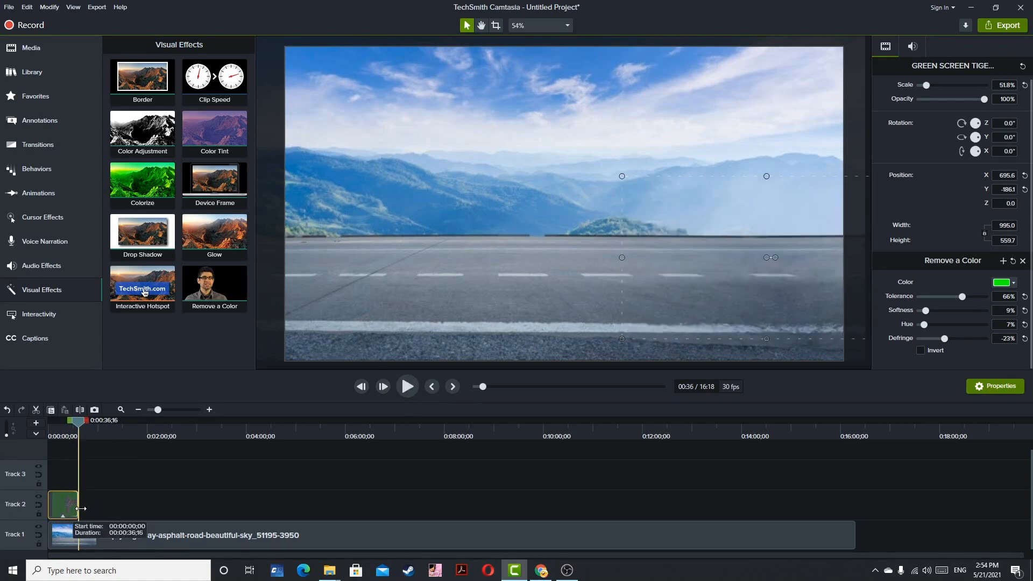
{"action": "left_click_drag", "start_coordinate": [75, 428], "coordinate": [53, 428]}
{"action": "key", "text": "space"}
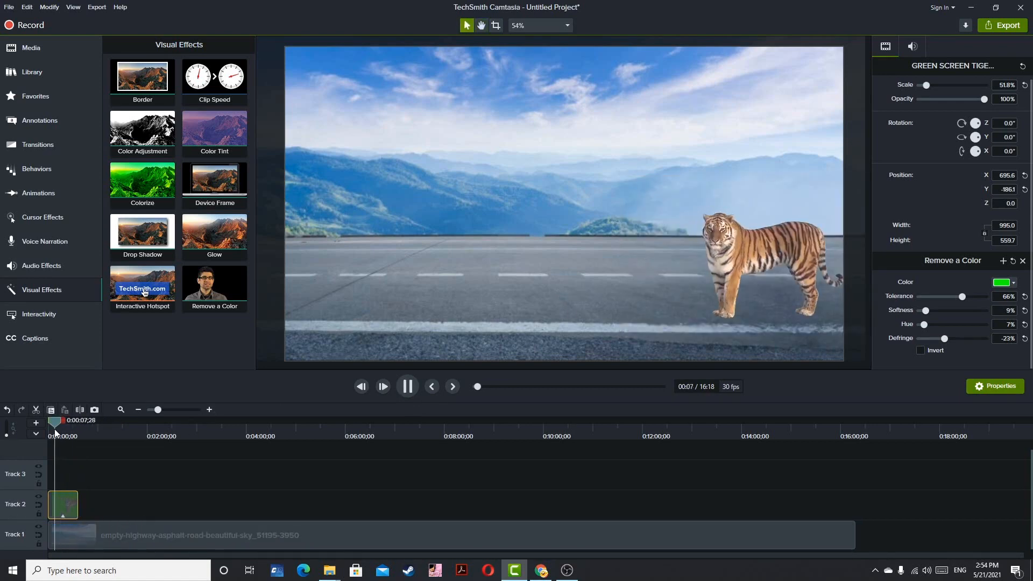
Pause at about eight seconds, scale the tiger to about 31.3% and place it on the road's far edge near X -123.8, Y -28.5
{"action": "key", "text": "space"}
{"action": "left_click_drag", "start_coordinate": [654, 247], "coordinate": [422, 213]}
{"action": "left_click_drag", "start_coordinate": [606, 128], "coordinate": [490, 192]}
{"action": "left_click_drag", "start_coordinate": [429, 243], "coordinate": [553, 218]}
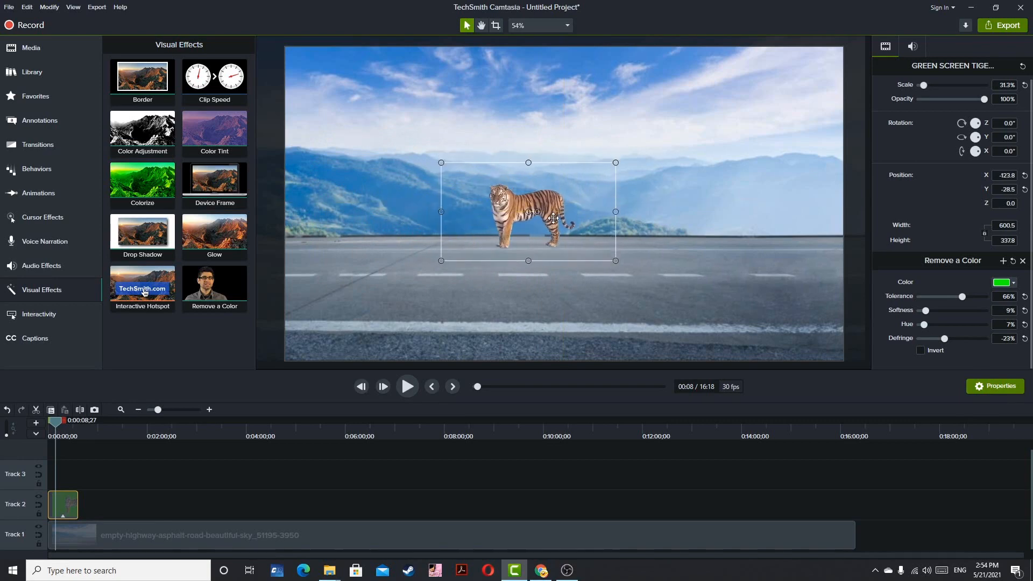
Select the highway image and play the composite to about 11 seconds to check the smaller tiger
{"action": "left_click", "coordinate": [655, 341]}
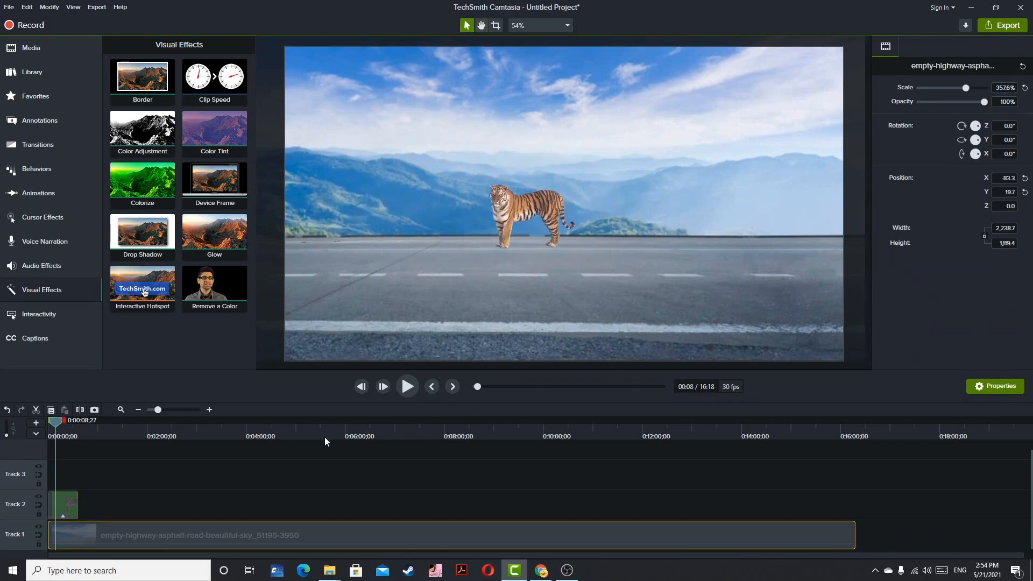
{"action": "key", "text": "space"}
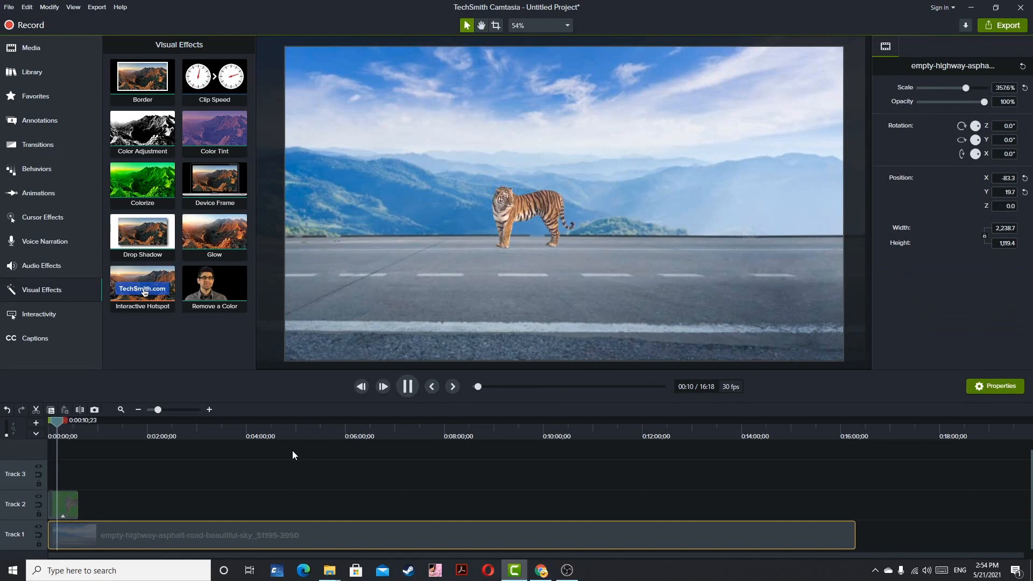
{"action": "key", "text": "space"}
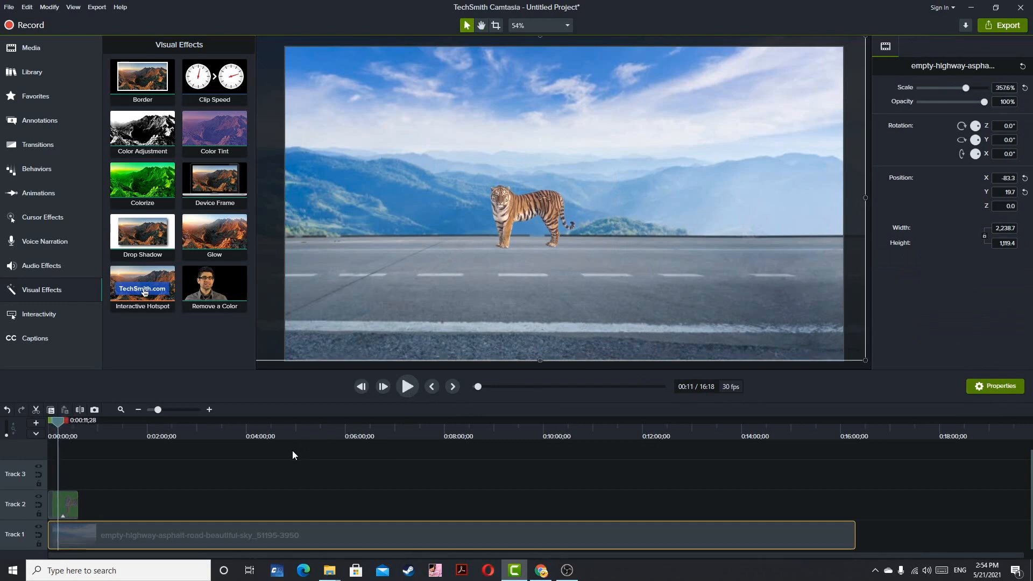